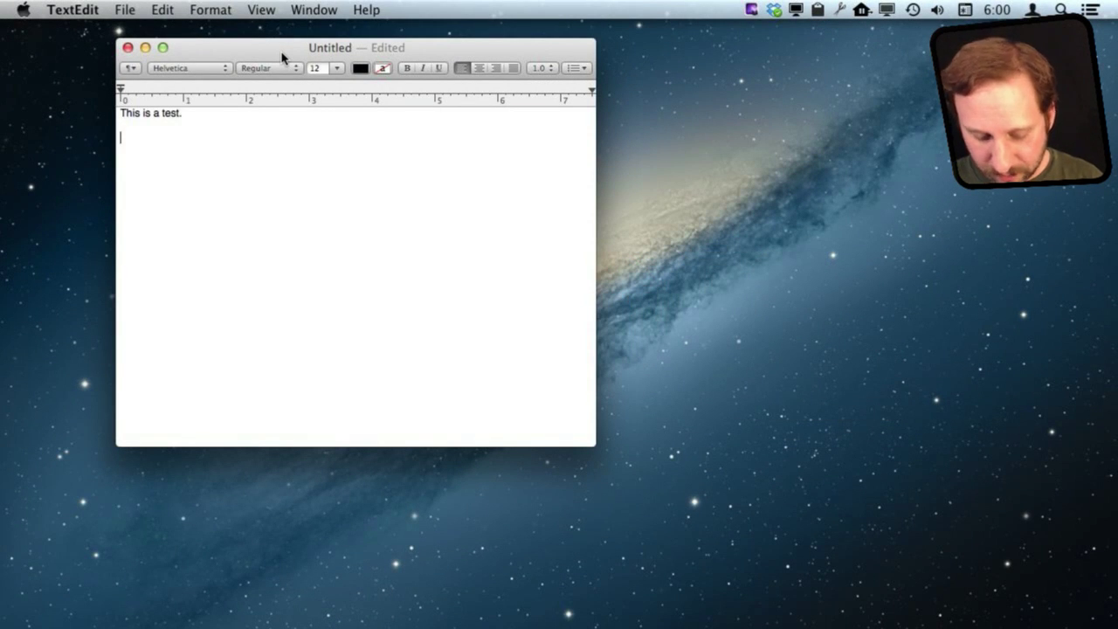
{"action": "type", "text": "http://ma"}
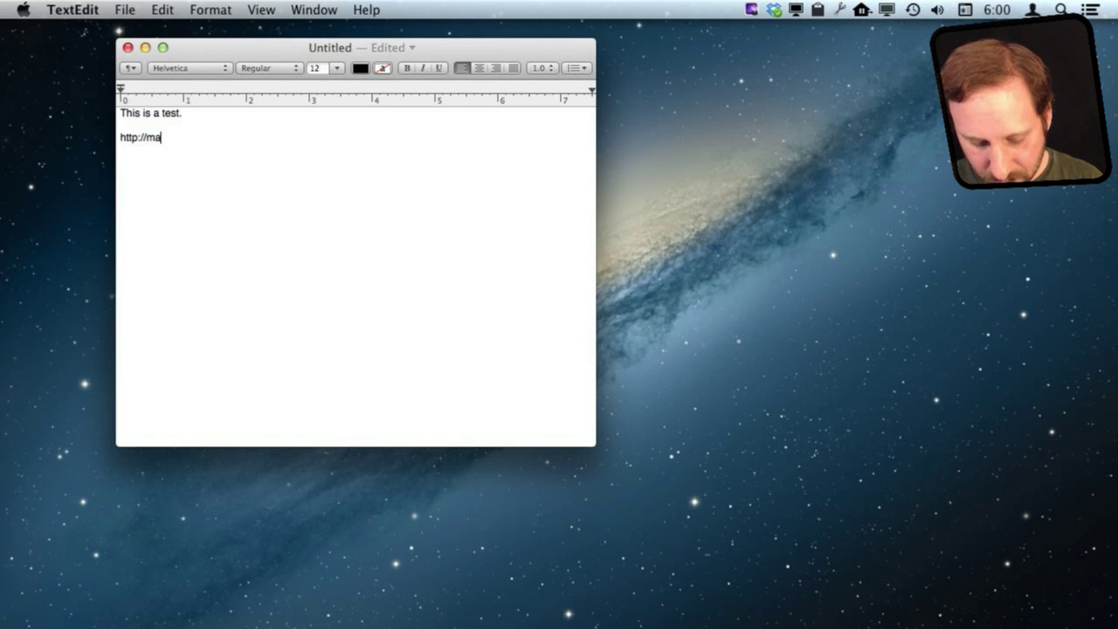
{"action": "type", "text": "cmost.com"}
{"action": "key", "text": "Return"}
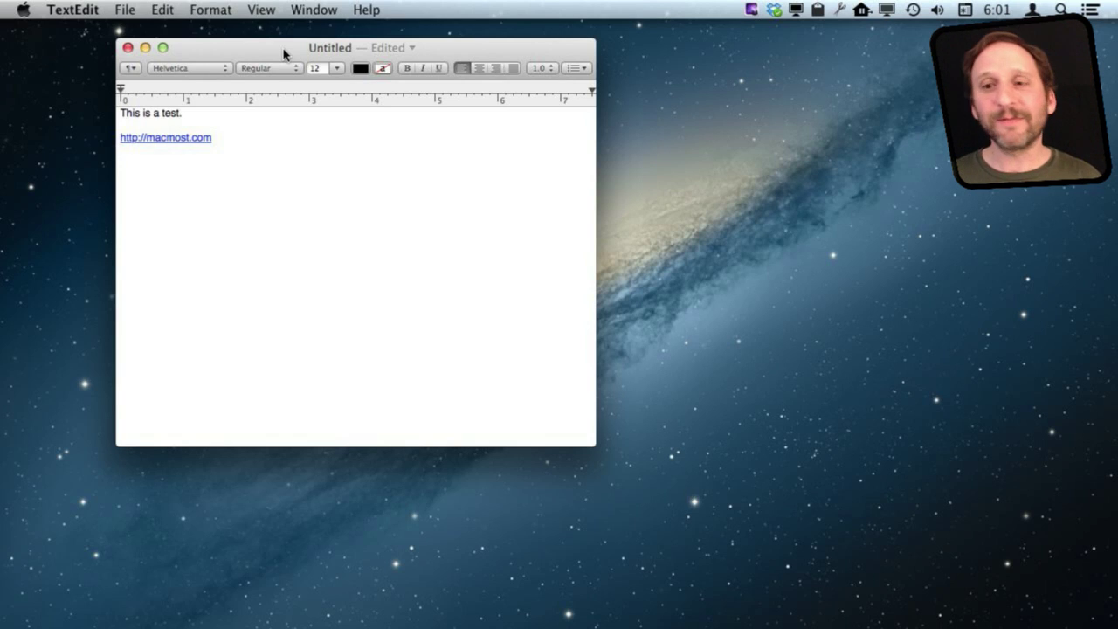
{"action": "key", "text": "shift+Up"}
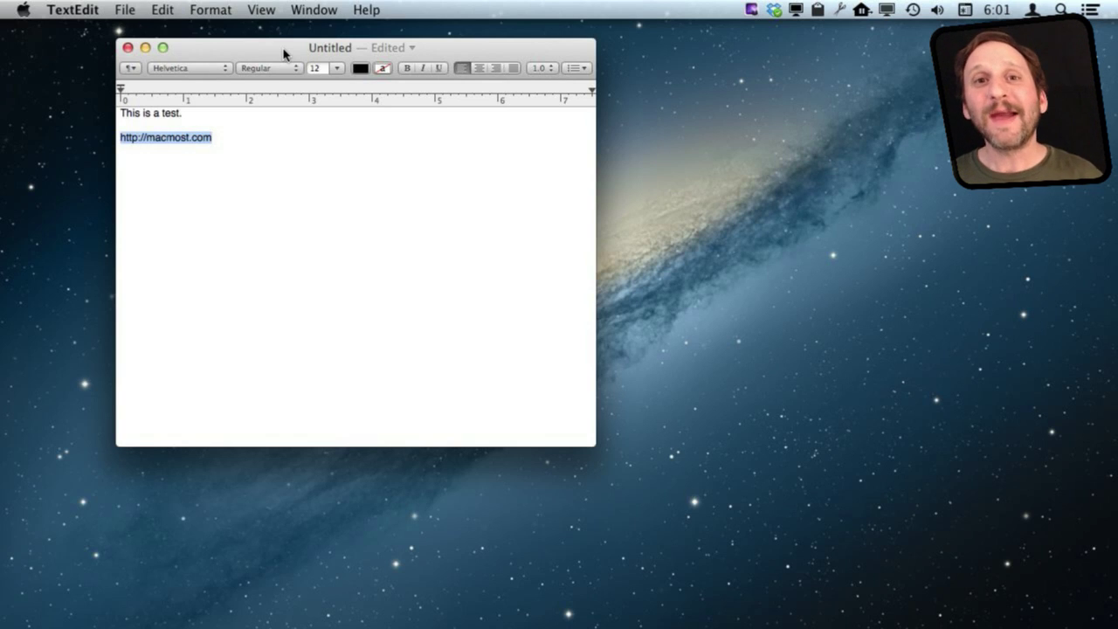
{"action": "left_click", "coordinate": [246, 146]}
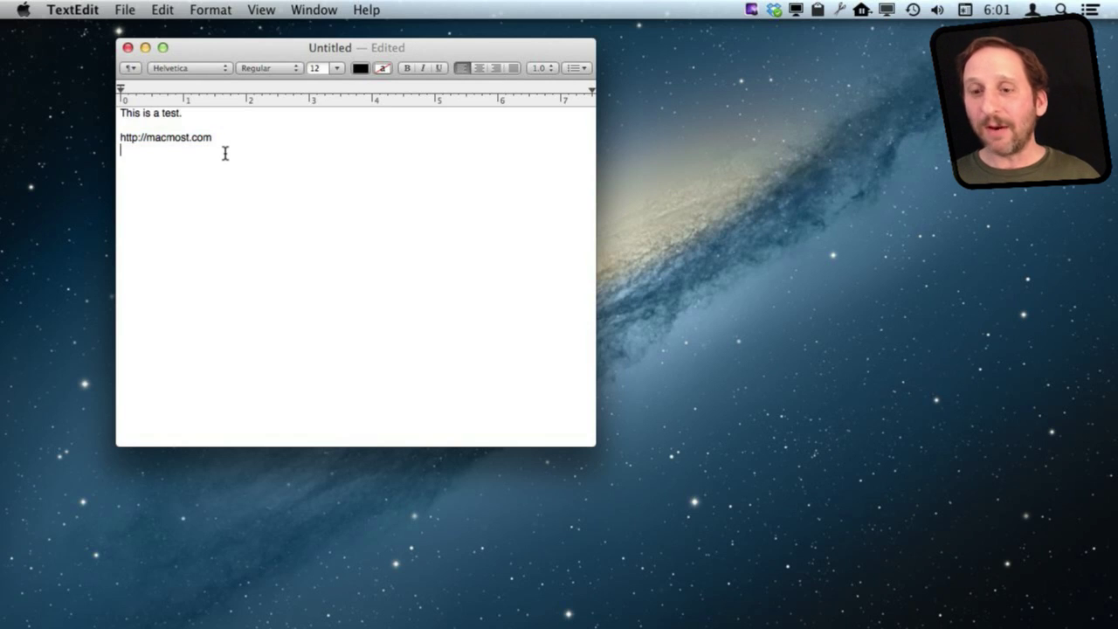
{"action": "key", "text": "Return"}
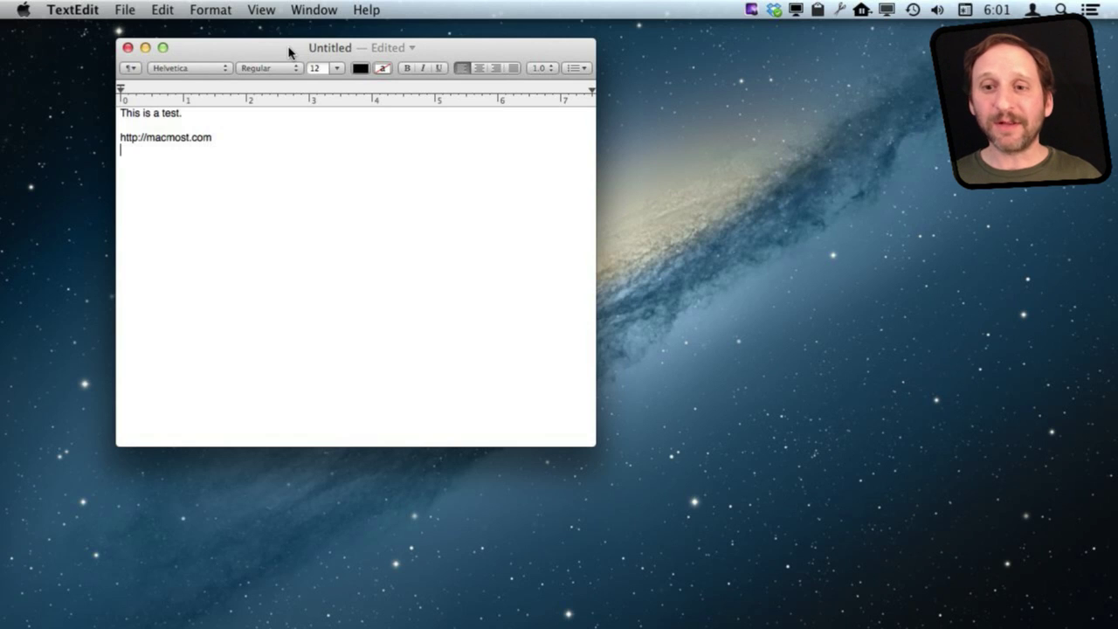
Step: Check TextEdit Preferences, then turn off Smart Links under Edit > Substitutions
{"action": "left_click", "coordinate": [72, 12]}
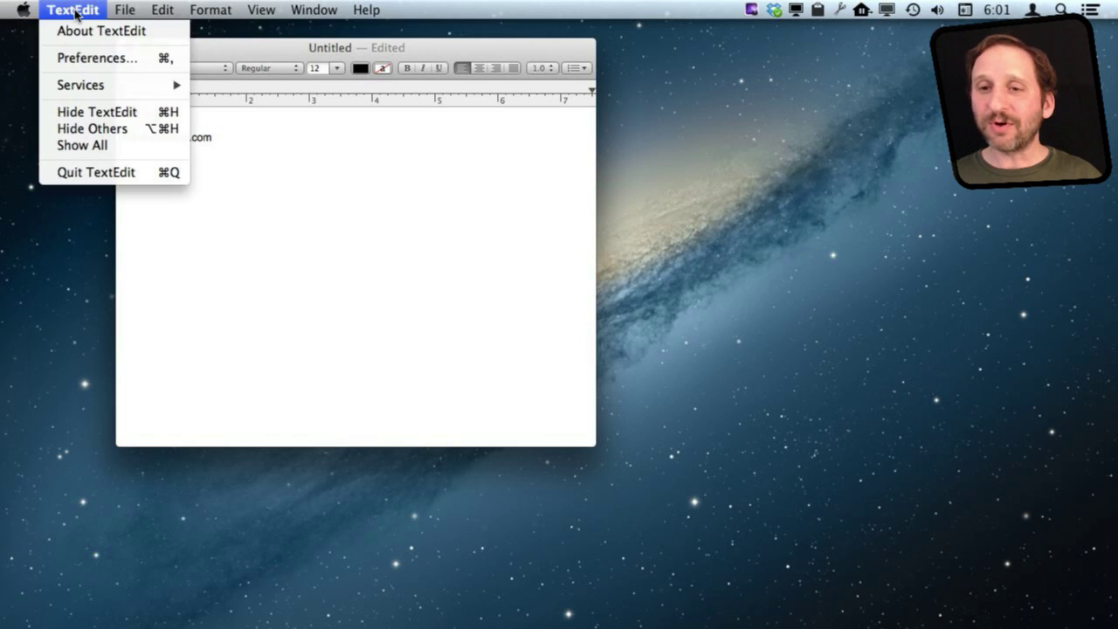
{"action": "left_click", "coordinate": [89, 58]}
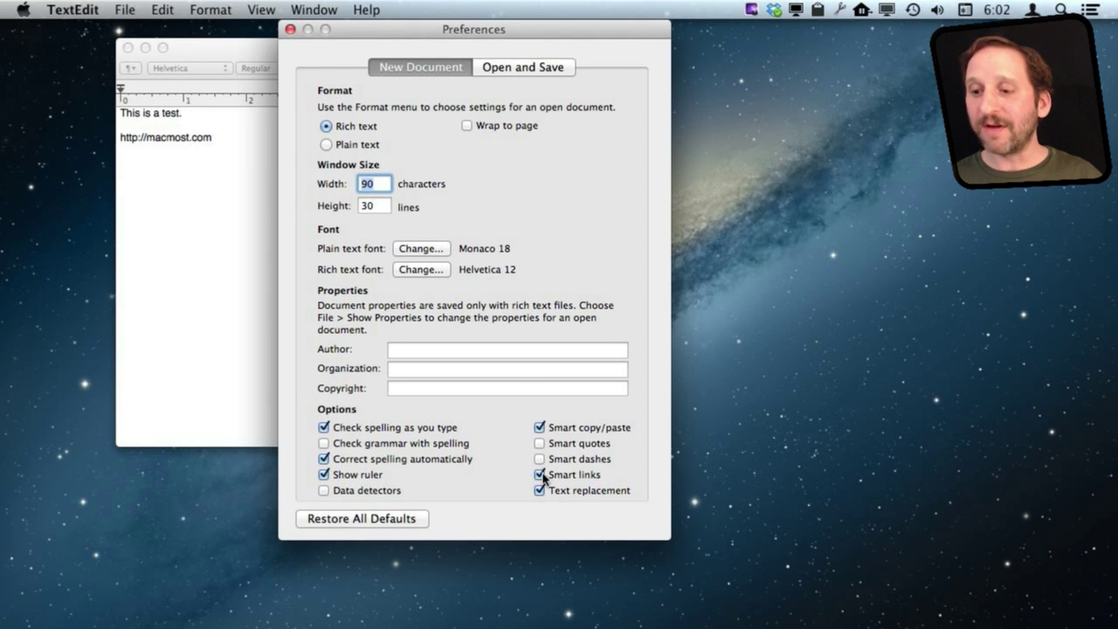
{"action": "left_click", "coordinate": [291, 29]}
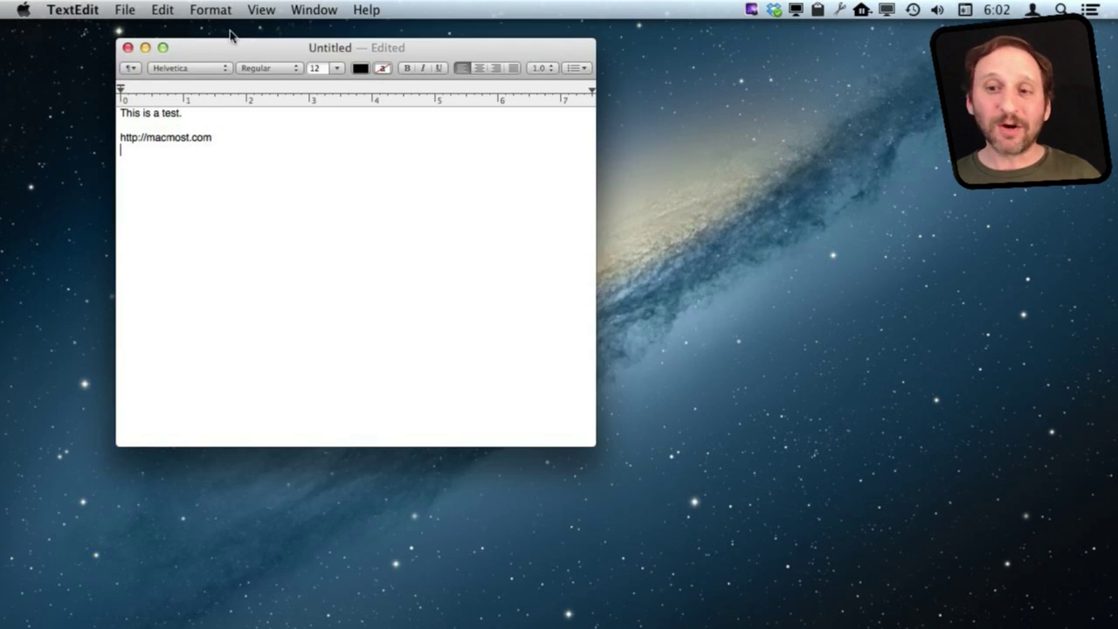
{"action": "left_click", "coordinate": [161, 13]}
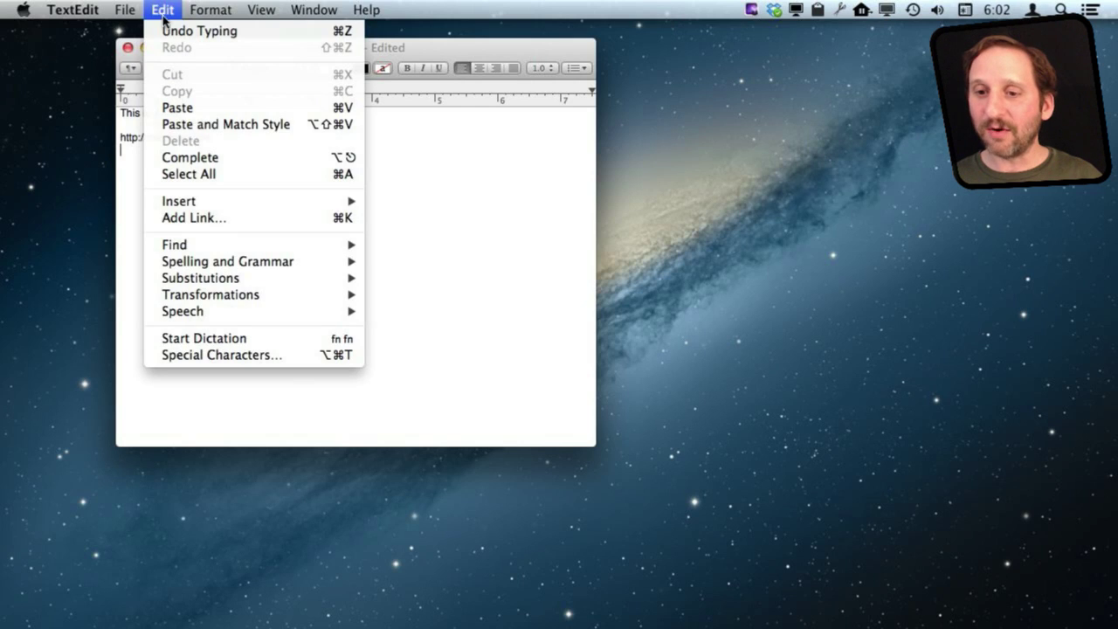
{"action": "mouse_move", "coordinate": [191, 282]}
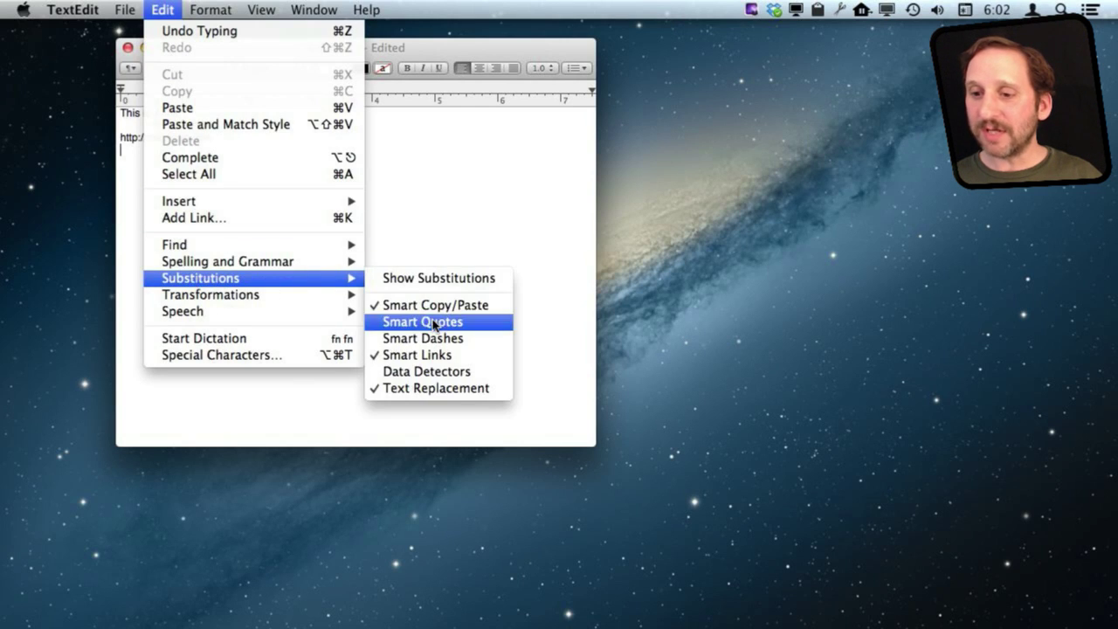
{"action": "left_click", "coordinate": [432, 357]}
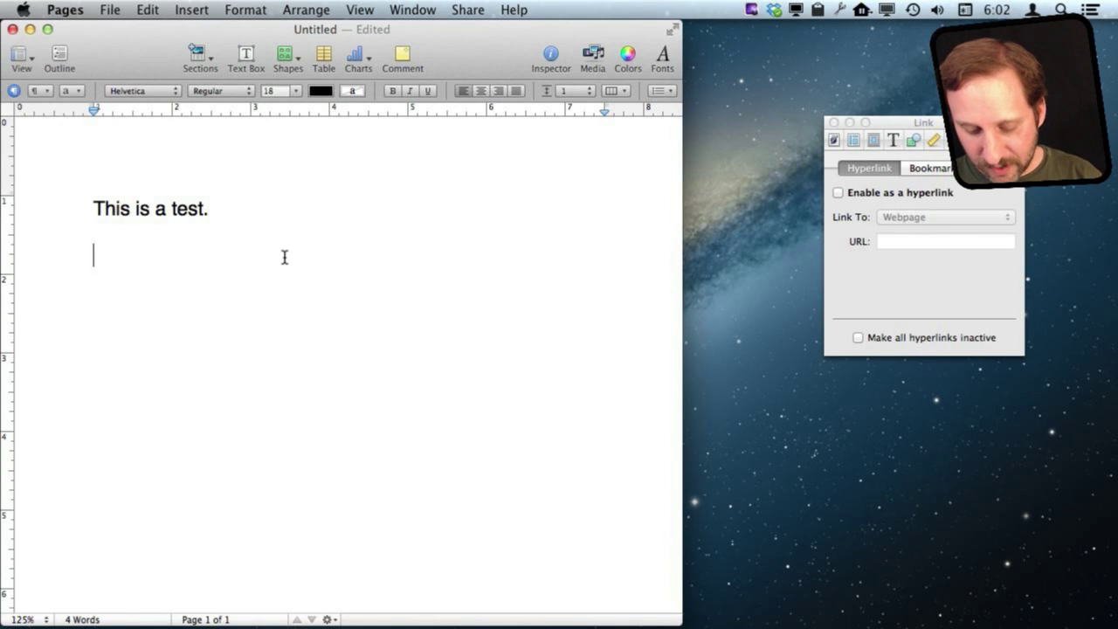
{"action": "type", "text": "http://macmo"}
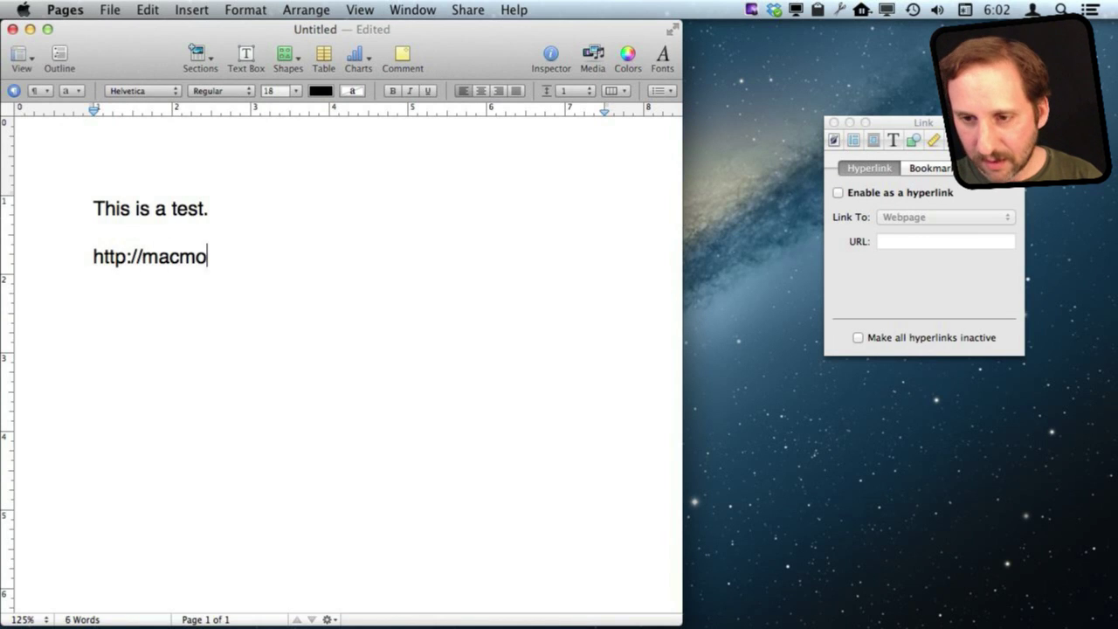
{"action": "type", "text": "st.com"}
{"action": "key", "text": "Return"}
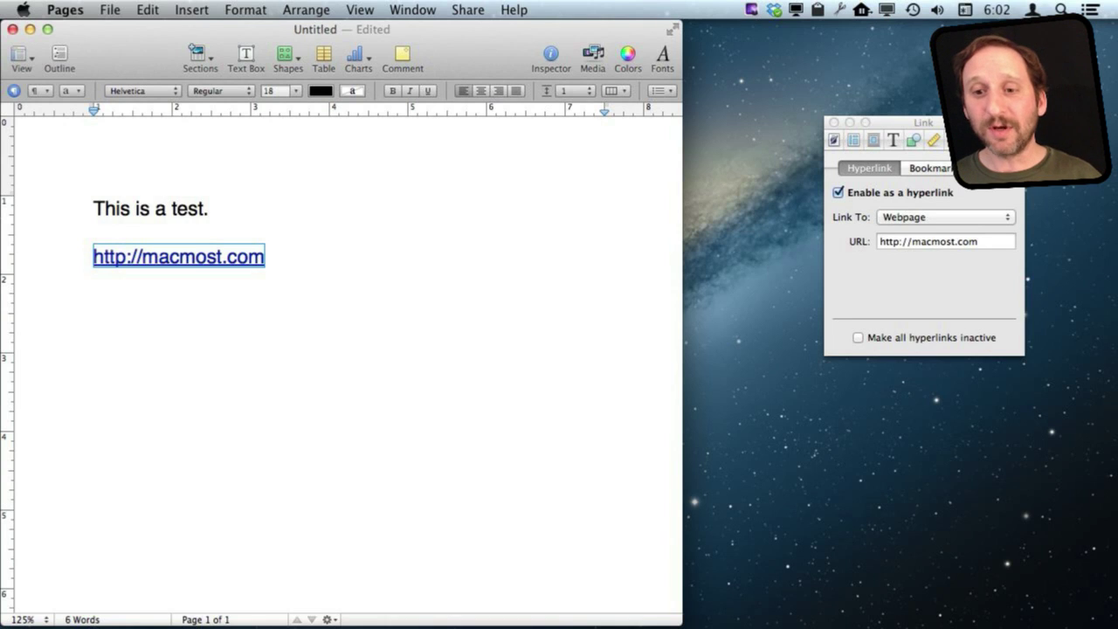
{"action": "key", "text": "super+z"}
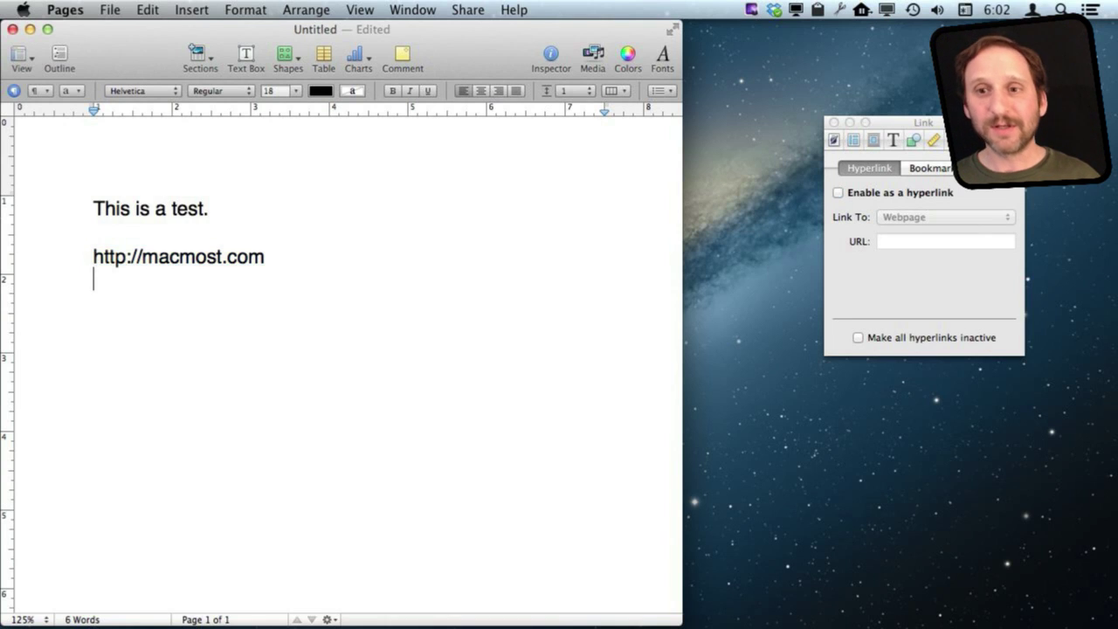
{"action": "left_click", "coordinate": [85, 10]}
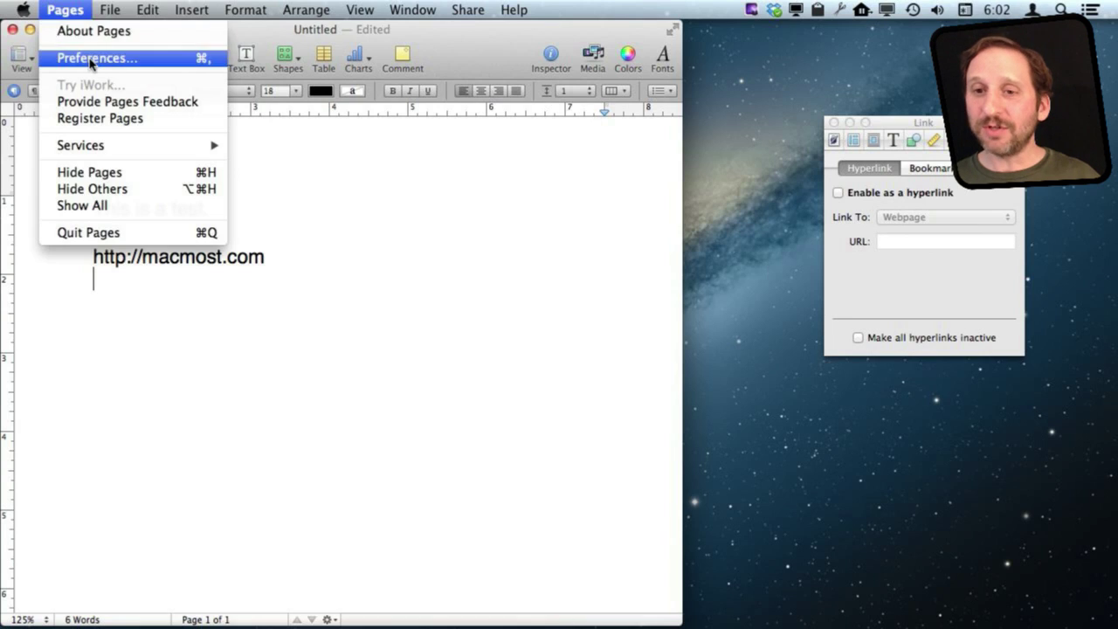
{"action": "left_click", "coordinate": [92, 57]}
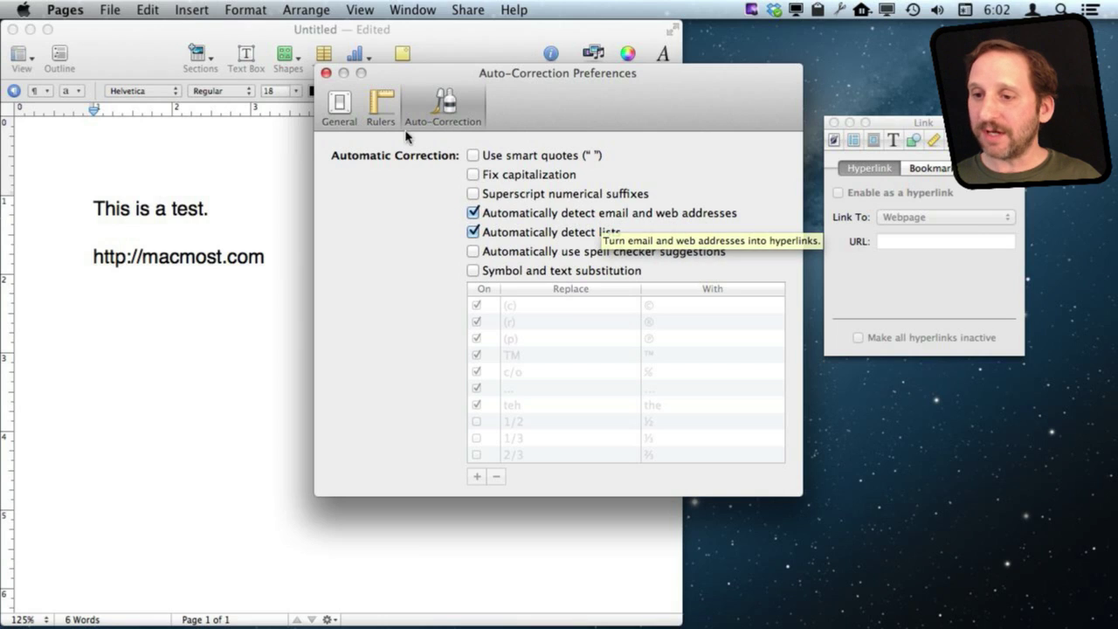
{"action": "left_click", "coordinate": [472, 213]}
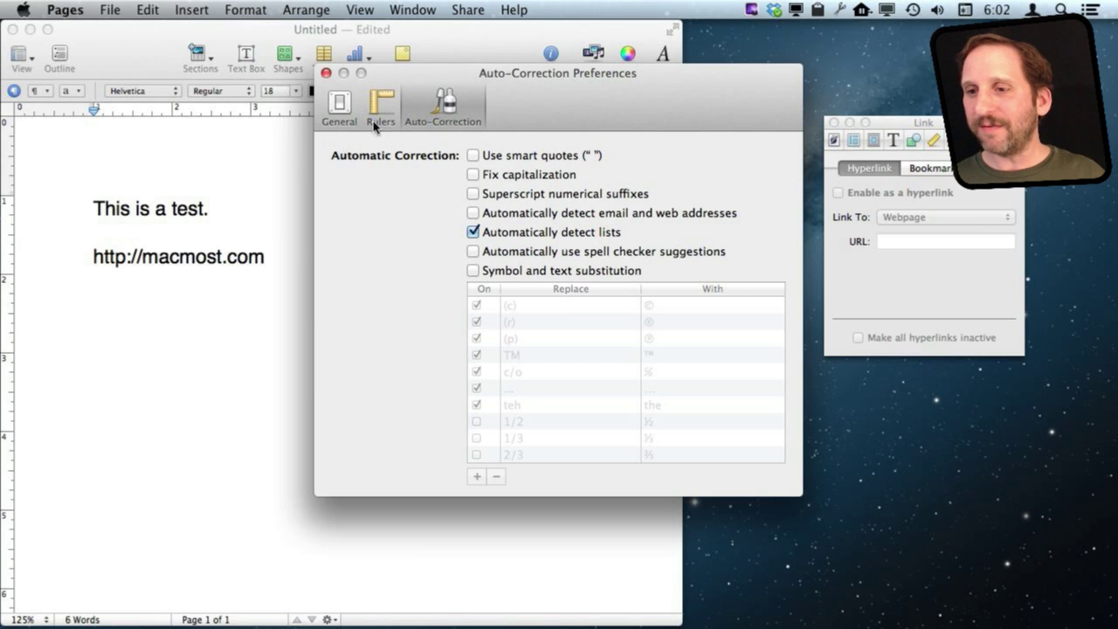
{"action": "left_click", "coordinate": [473, 213]}
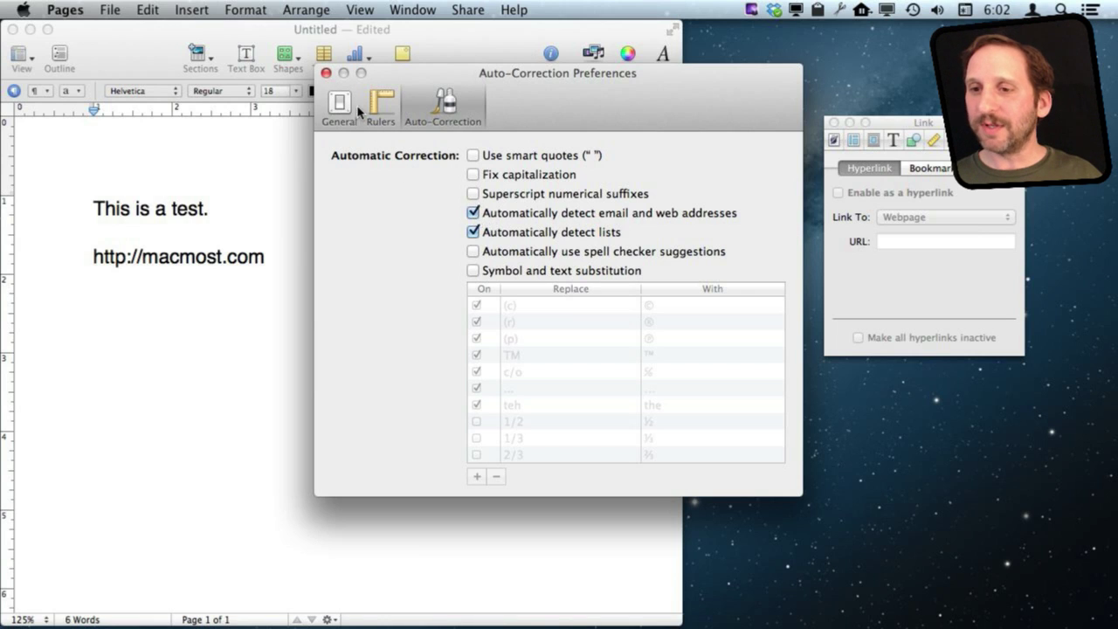
{"action": "left_click", "coordinate": [326, 72]}
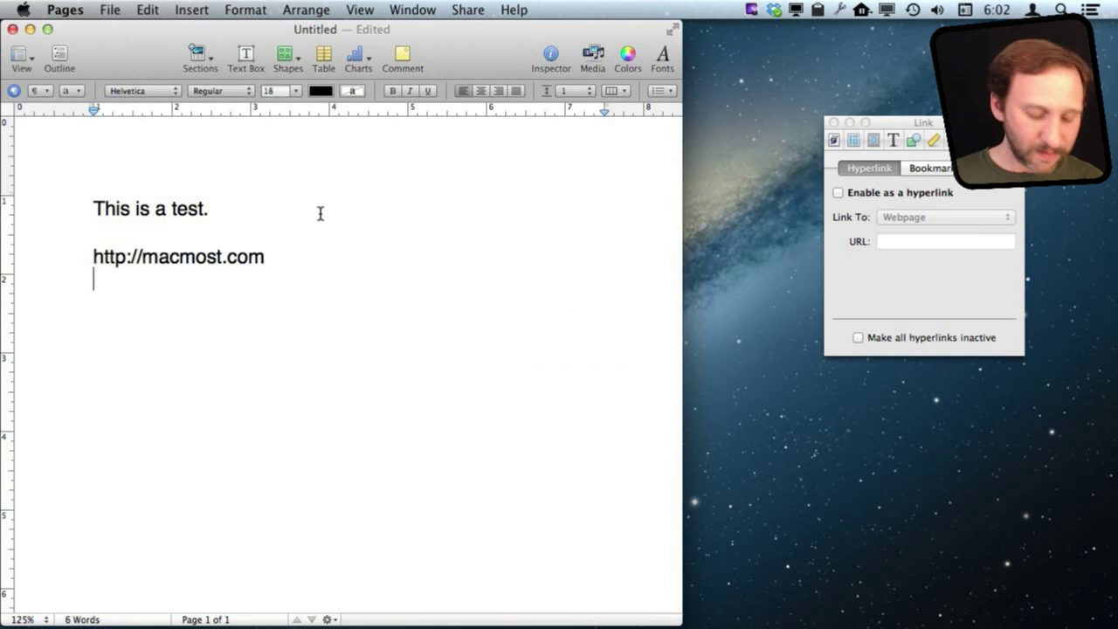
{"action": "key", "text": "BackSpace"}
{"action": "key", "text": "Return"}
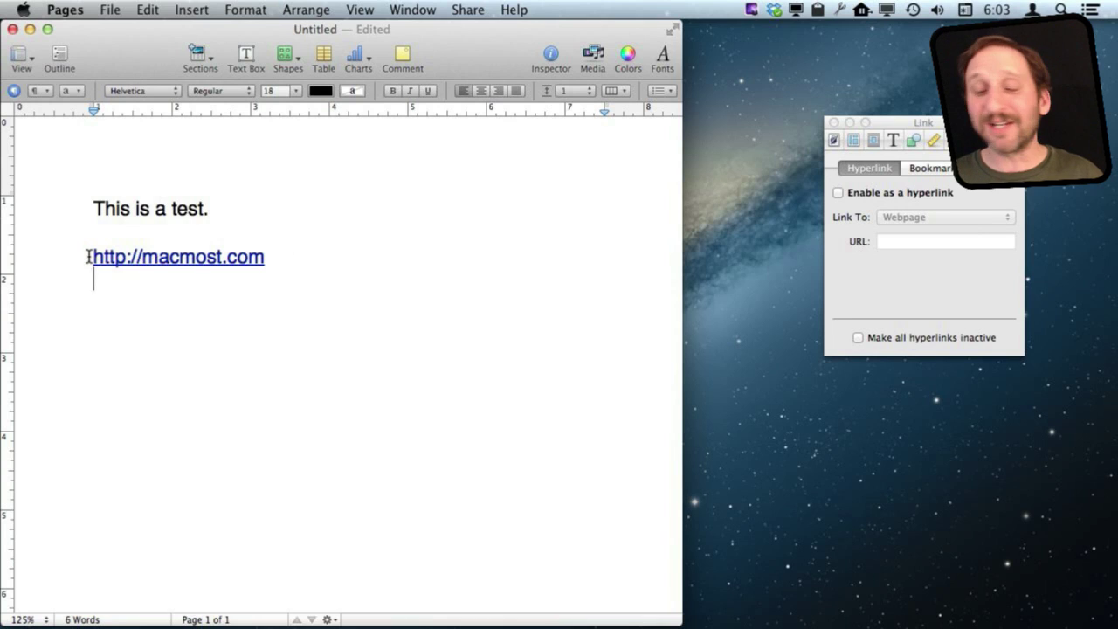
{"action": "left_click_drag", "start_coordinate": [92, 256], "coordinate": [259, 266]}
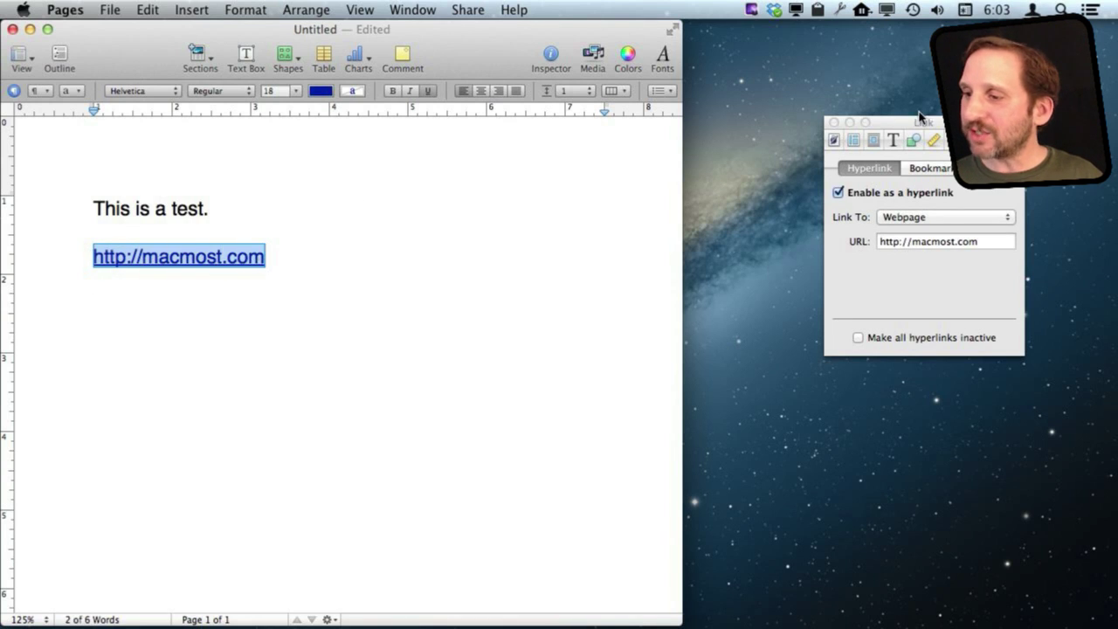
{"action": "left_click_drag", "start_coordinate": [913, 128], "coordinate": [783, 179]}
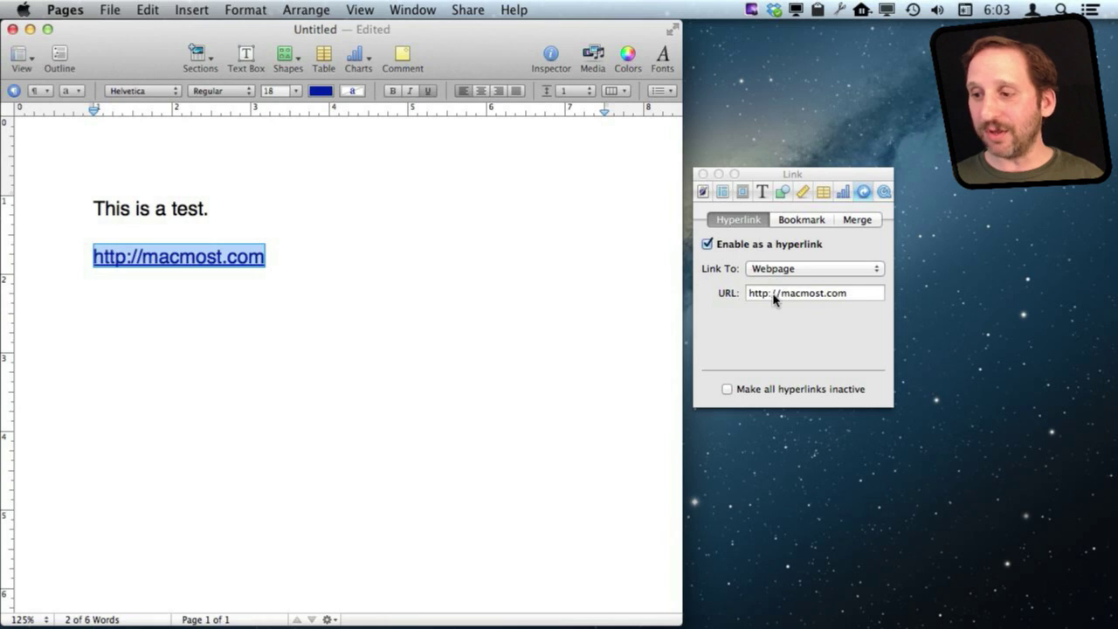
{"action": "left_click", "coordinate": [708, 245]}
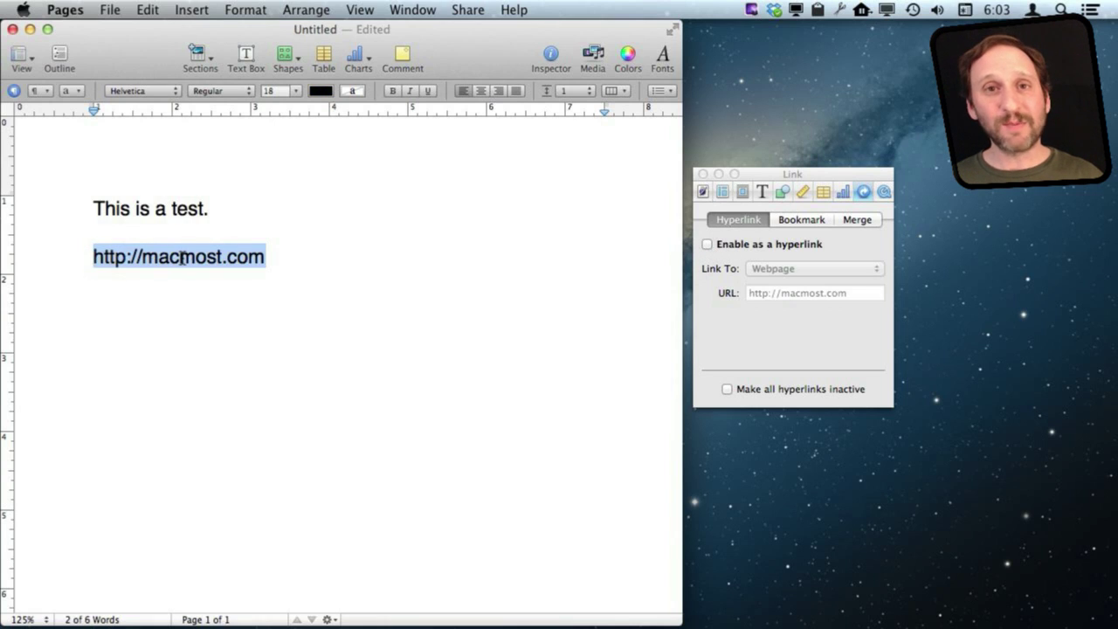
{"action": "key", "text": "super+Tab"}
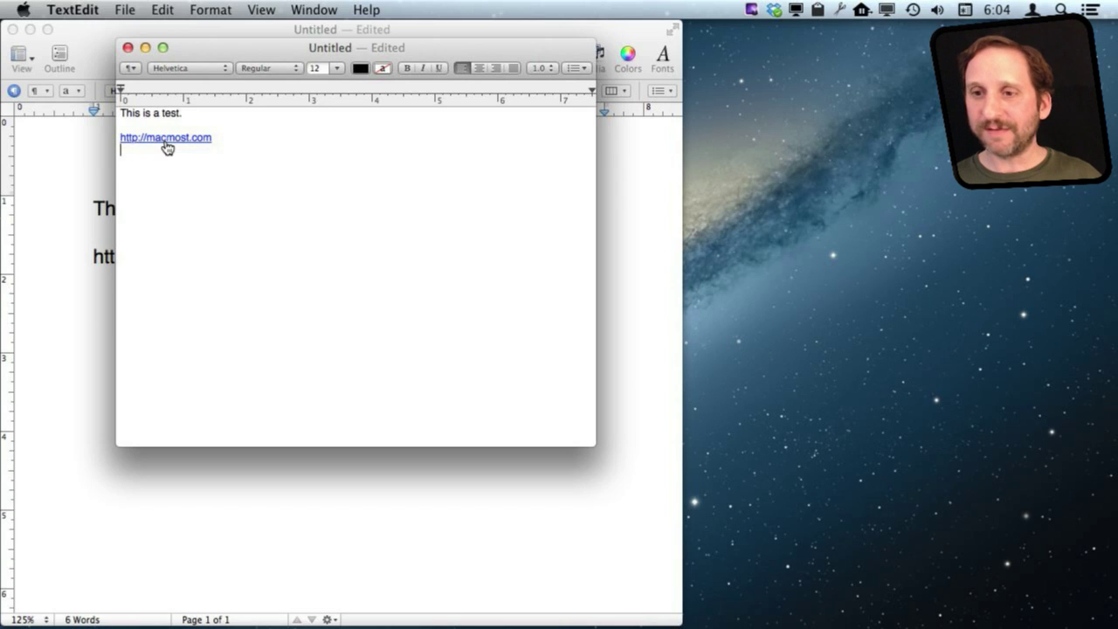
{"action": "mouse_move", "coordinate": [168, 148]}
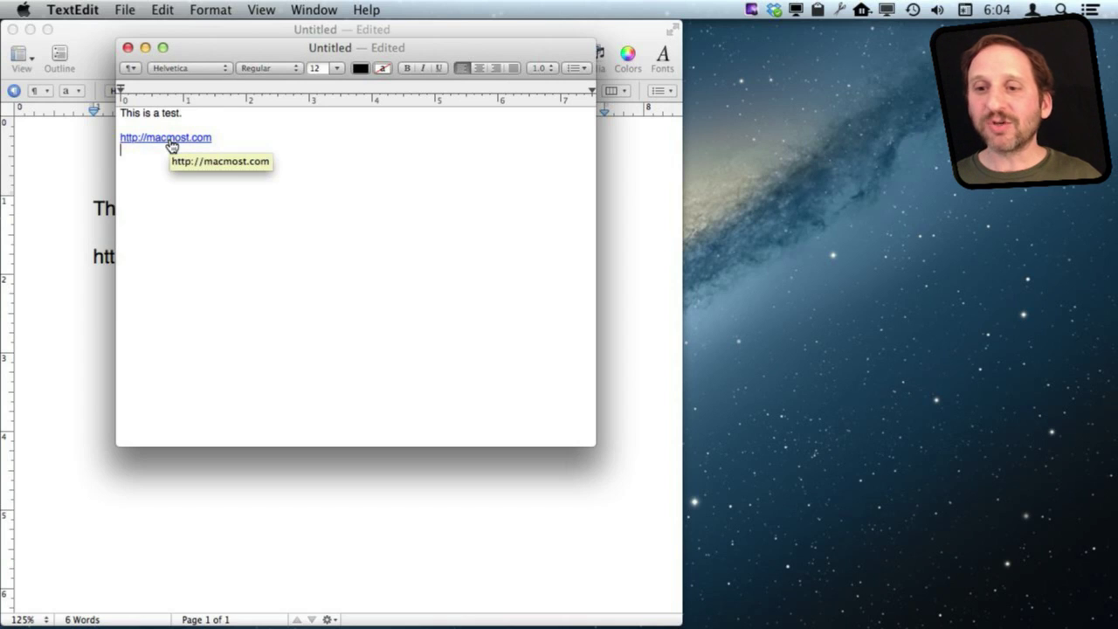
{"action": "left_click", "coordinate": [172, 146]}
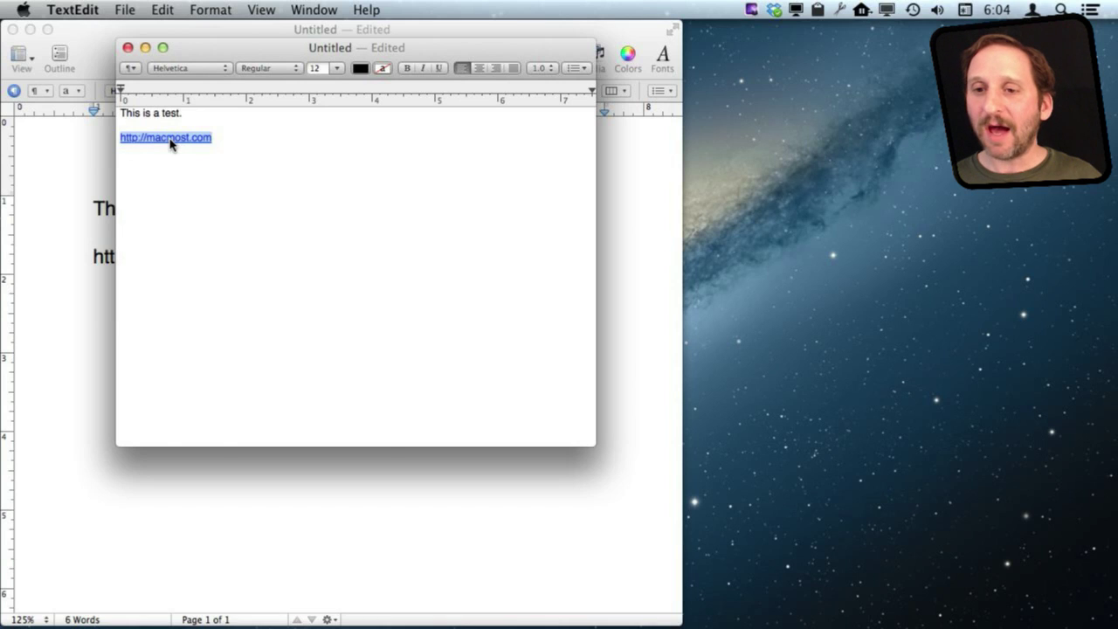
{"action": "right_click", "coordinate": [171, 144]}
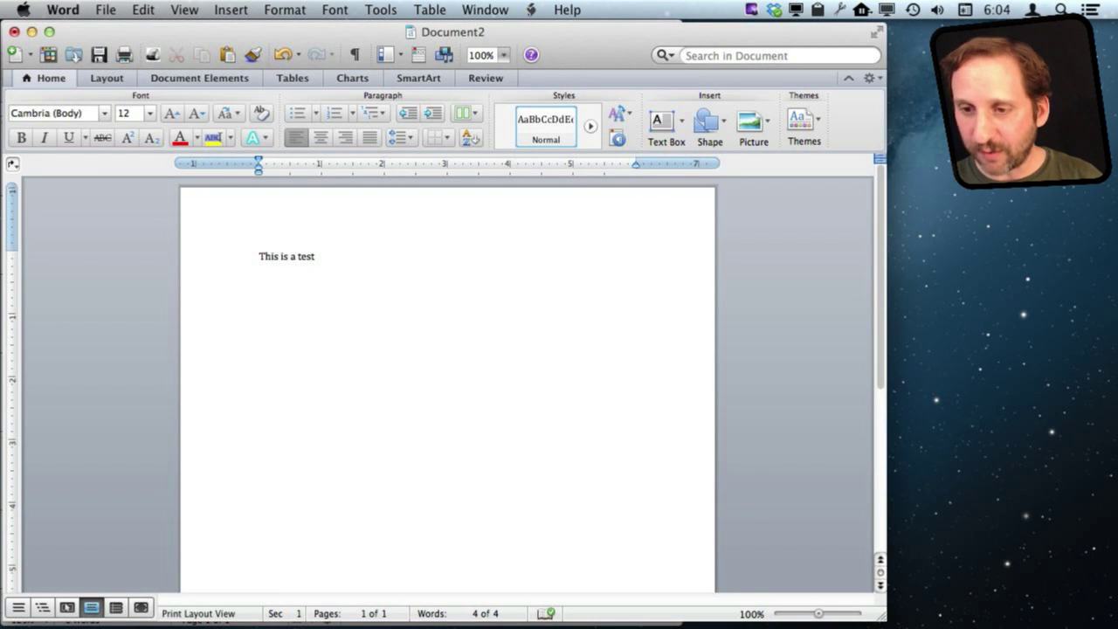
{"action": "type", "text": "http://mac"}
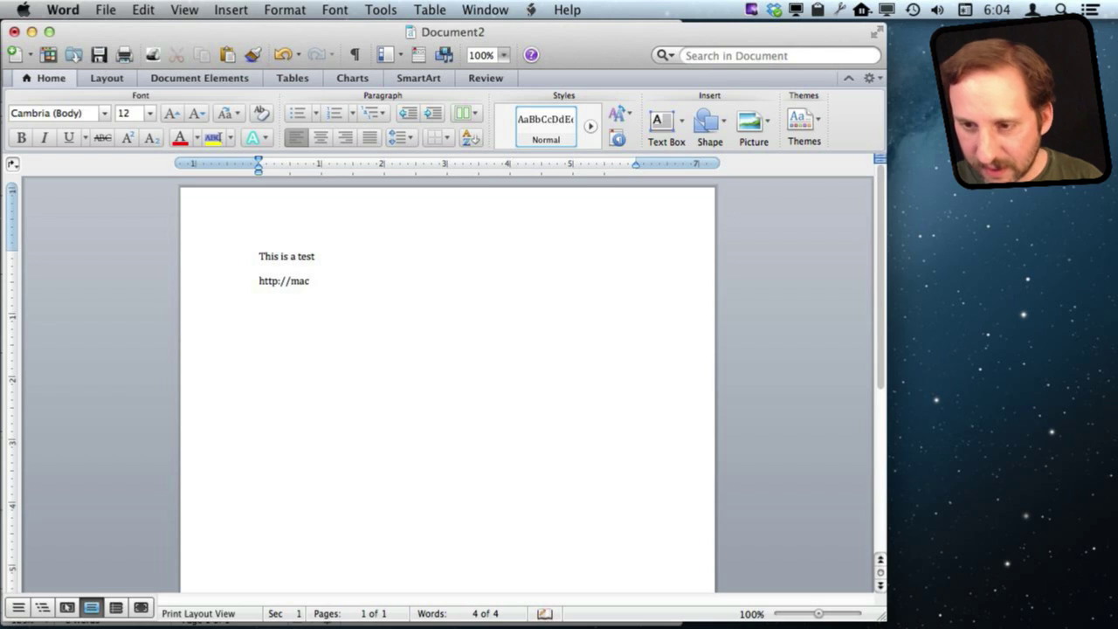
{"action": "type", "text": "most.com"}
{"action": "key", "text": "Return"}
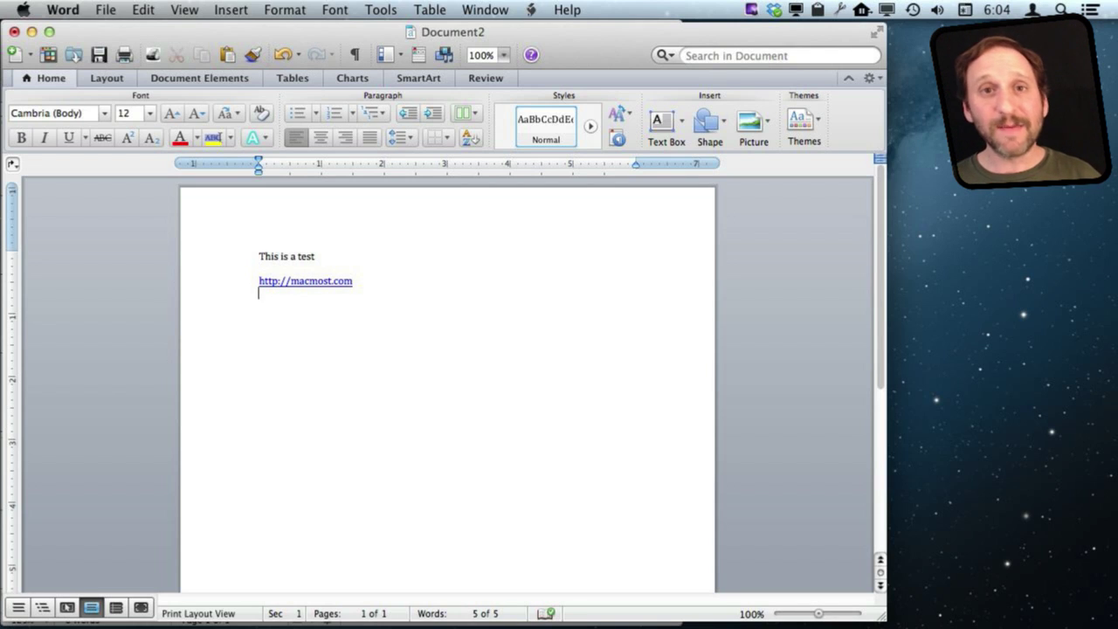
{"action": "key", "text": "super+z"}
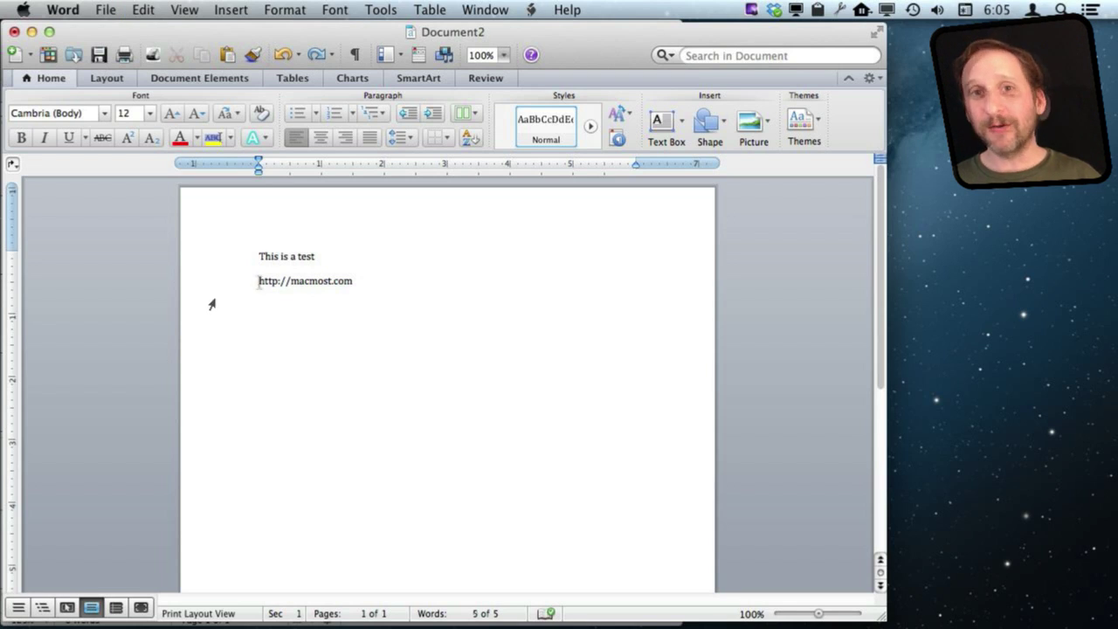
Step: Disable 'Internet and network paths with hyperlinks' under Word's AutoFormat as You Type, then close preferences
{"action": "left_click", "coordinate": [77, 11]}
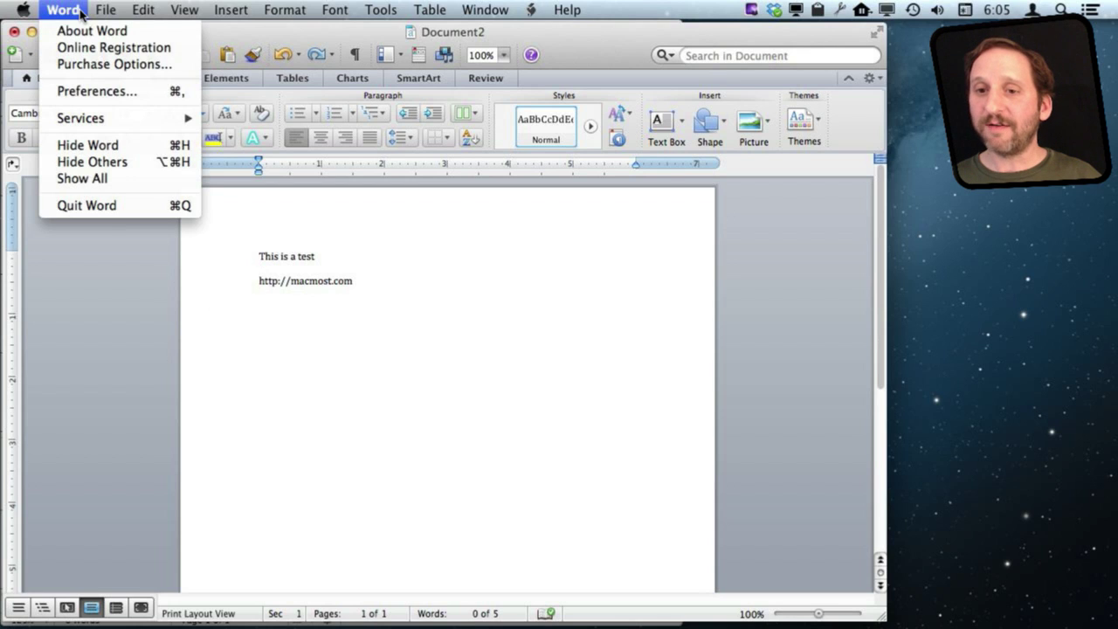
{"action": "left_click", "coordinate": [95, 93]}
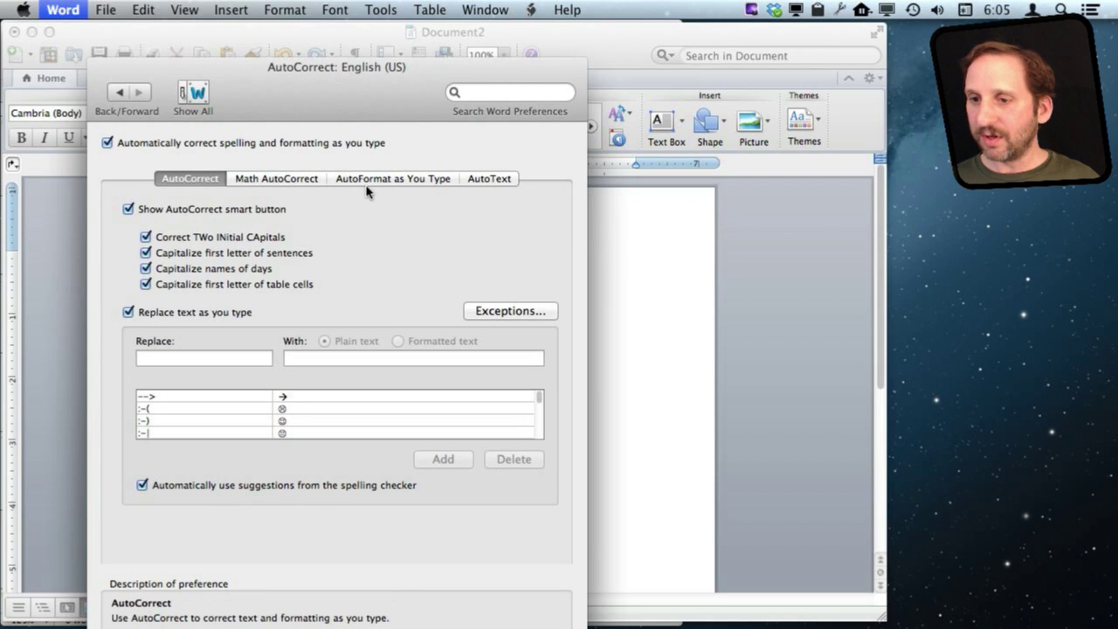
{"action": "left_click", "coordinate": [389, 180]}
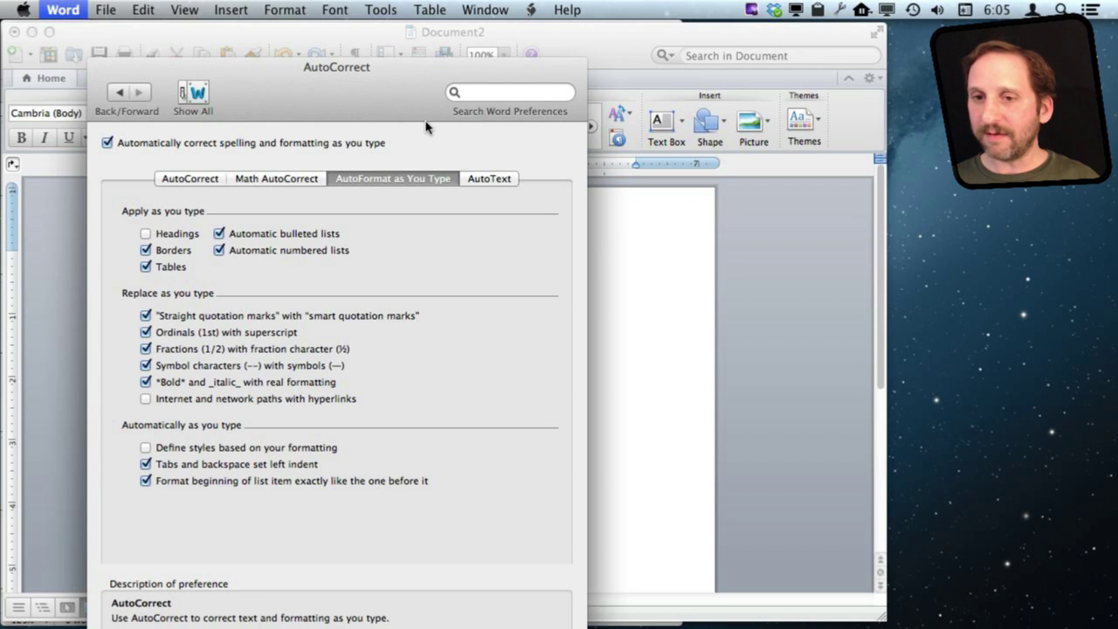
{"action": "left_click_drag", "start_coordinate": [210, 62], "coordinate": [215, 23]}
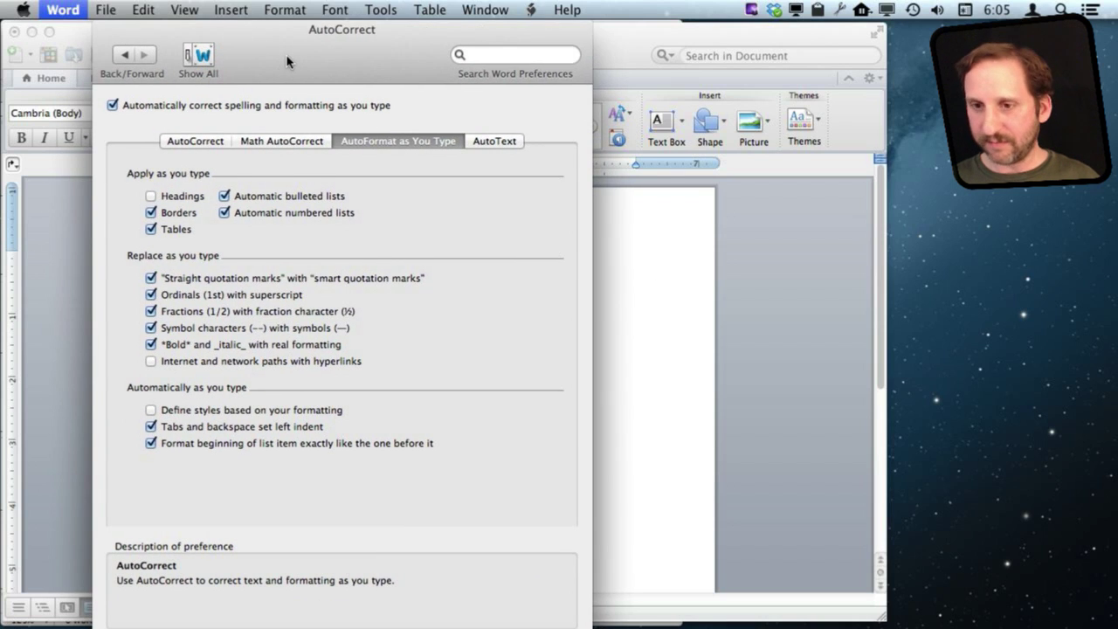
{"action": "key", "text": "super+w"}
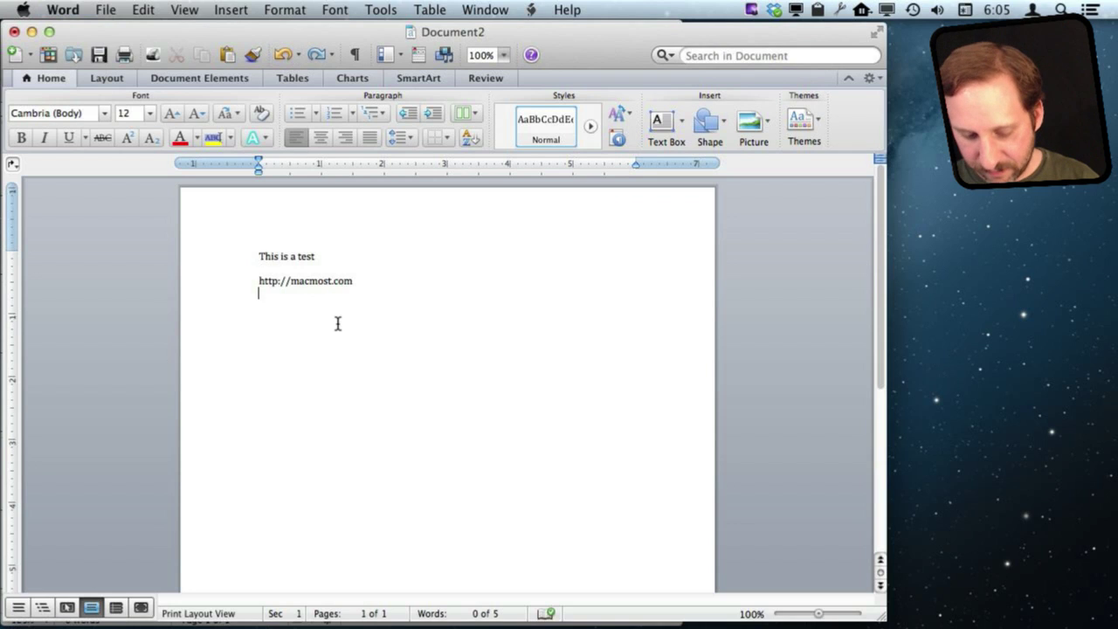
{"action": "type", "text": "http://"}
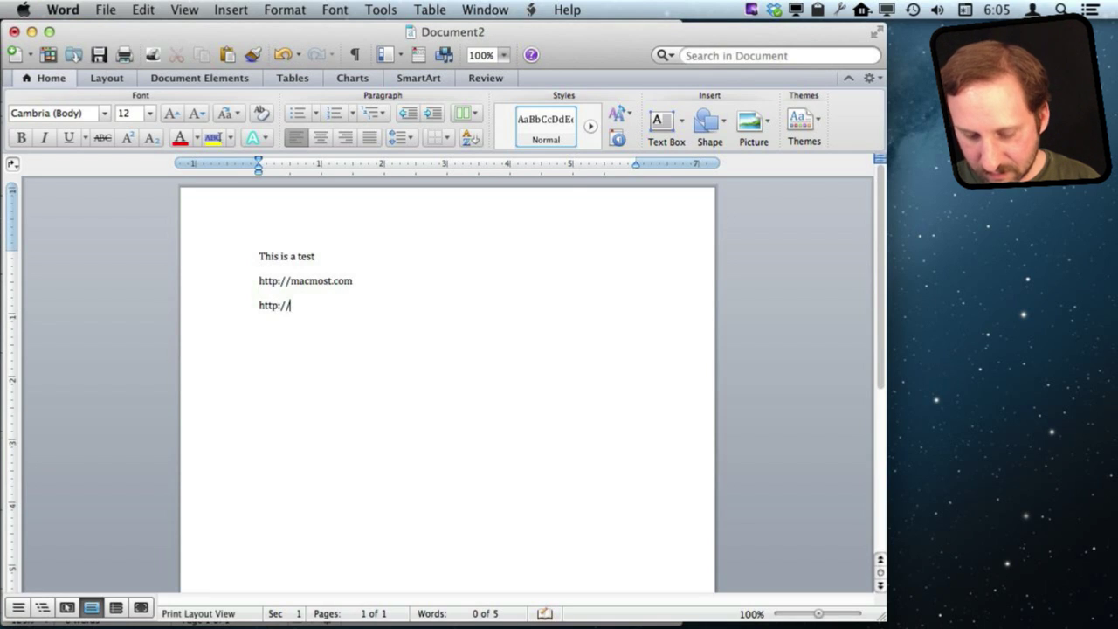
{"action": "type", "text": "macmost.com"}
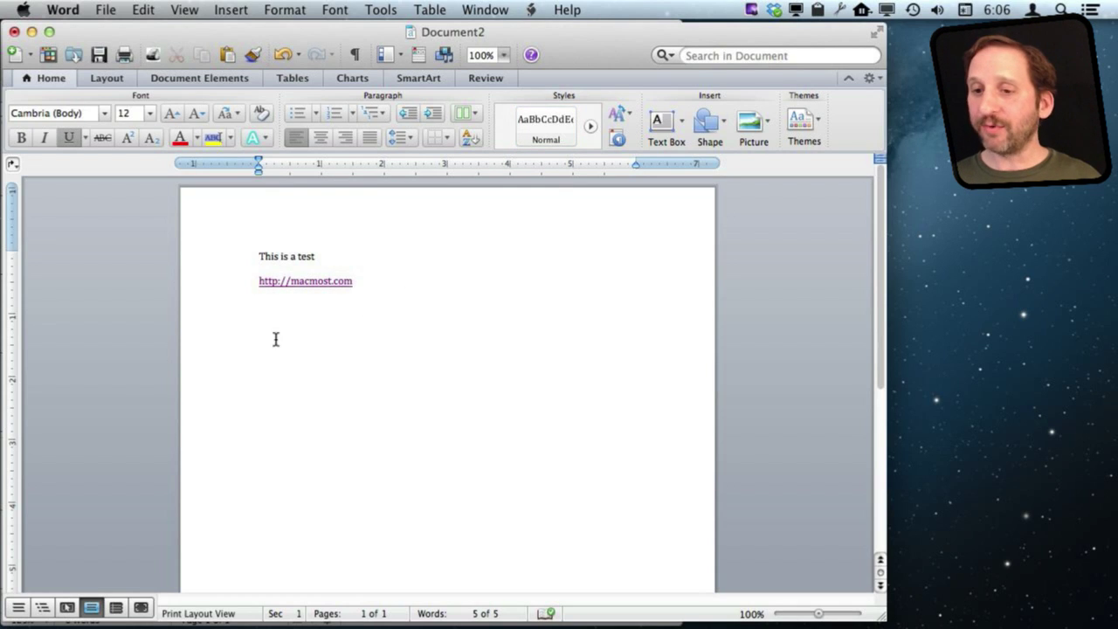
{"action": "mouse_move", "coordinate": [304, 288]}
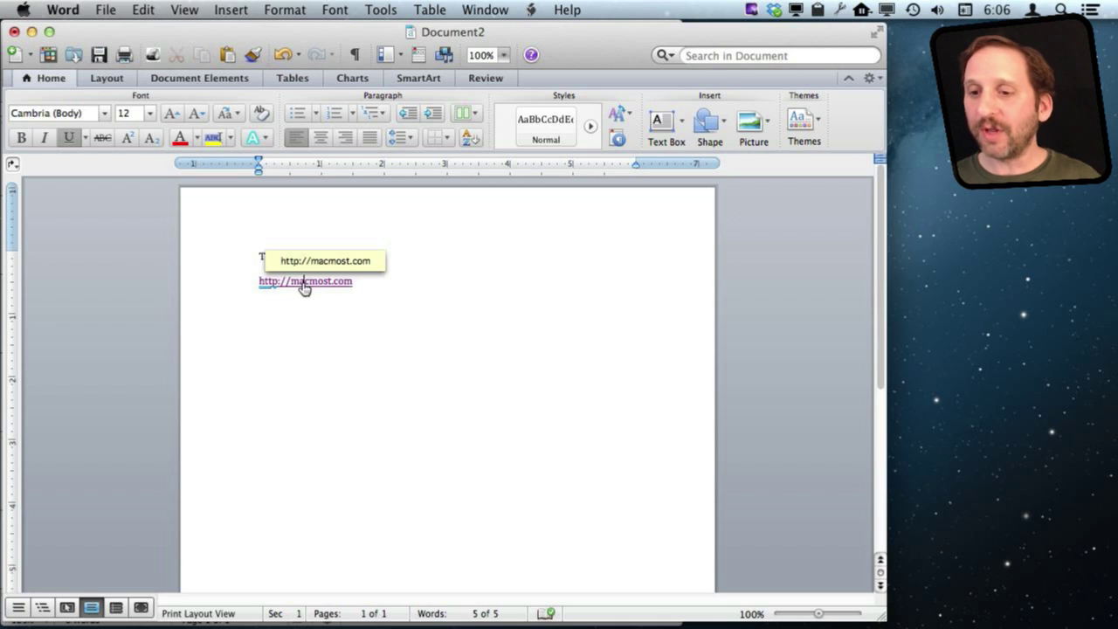
{"action": "right_click", "coordinate": [303, 288]}
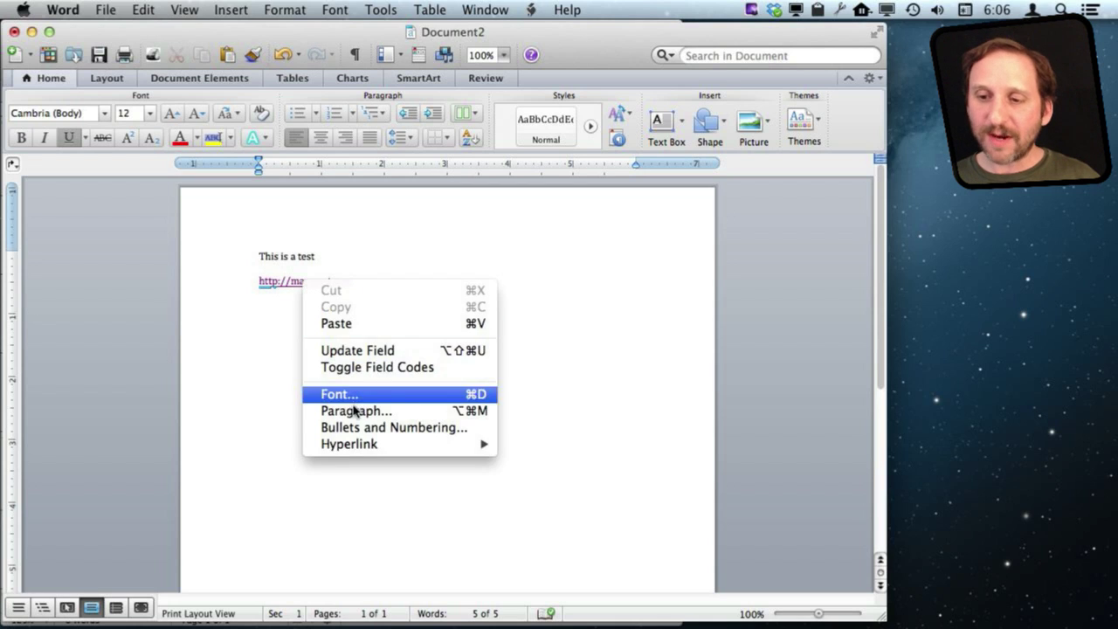
{"action": "mouse_move", "coordinate": [356, 446]}
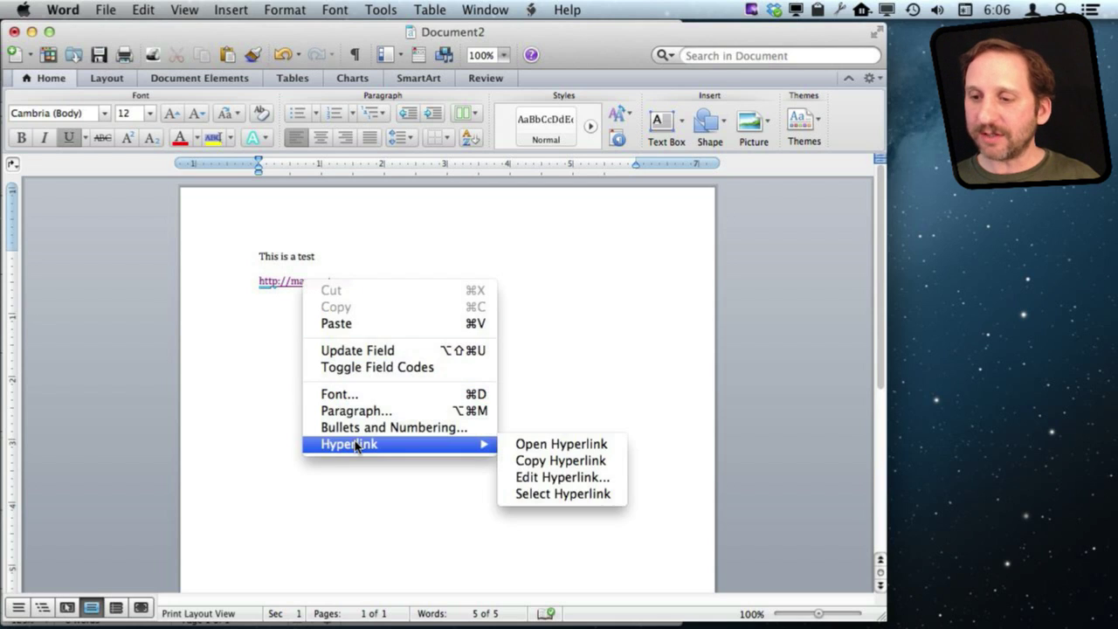
{"action": "left_click", "coordinate": [542, 480]}
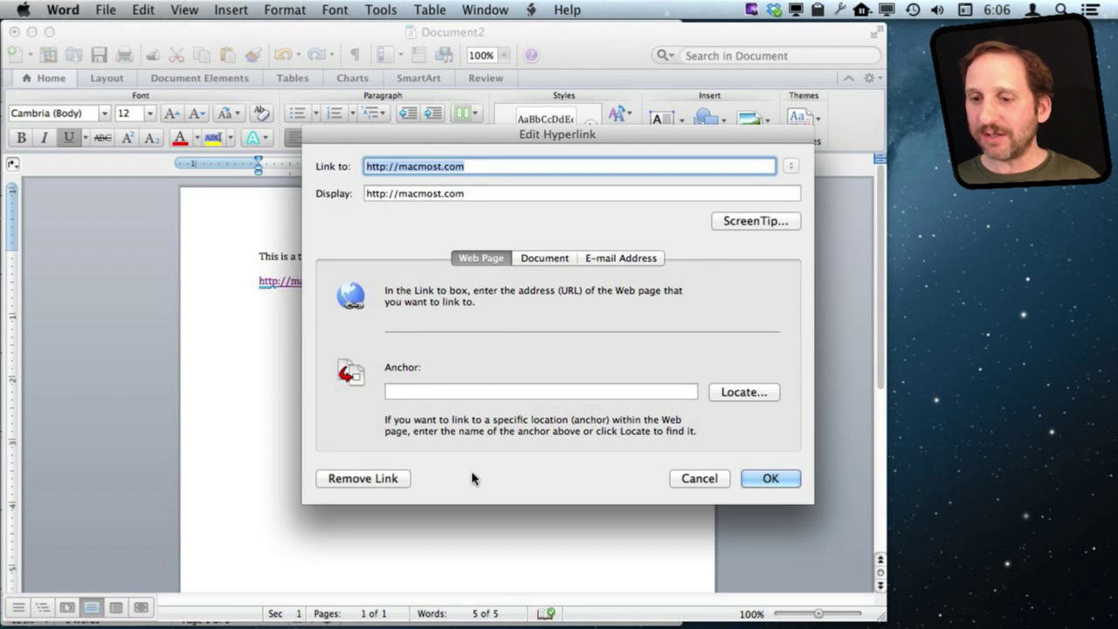
{"action": "left_click", "coordinate": [362, 480]}
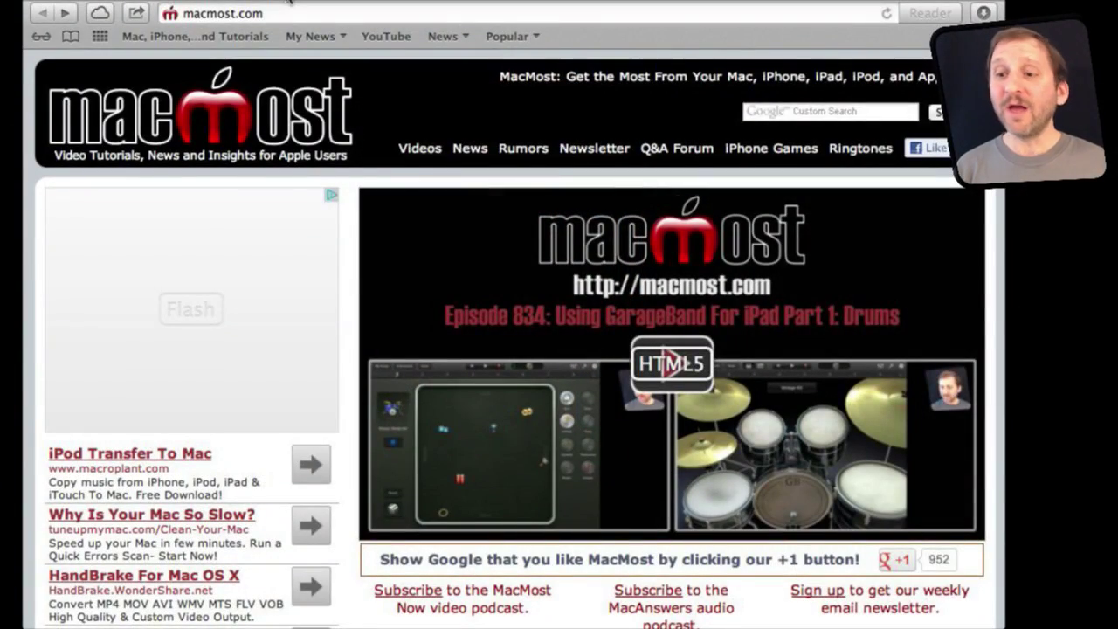
Step: Open the 'MacMost Now 833: 18 Google Search Tricks' article from the macmost.com home page
{"action": "scroll", "coordinate": [482, 351], "scroll_direction": "down", "scroll_amount": 6}
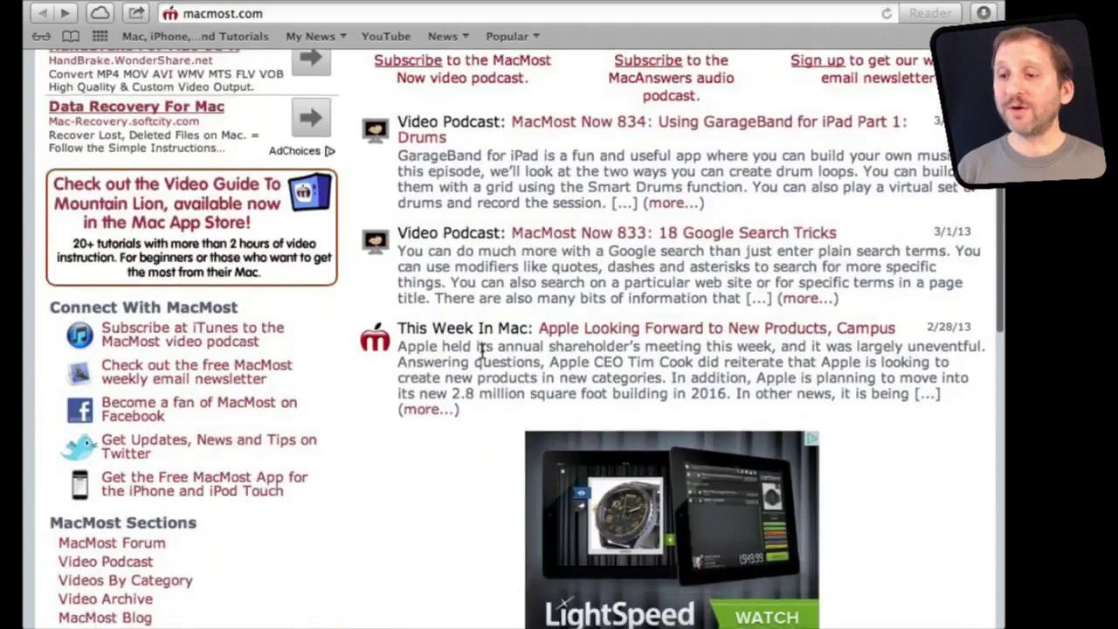
{"action": "left_click", "coordinate": [566, 234]}
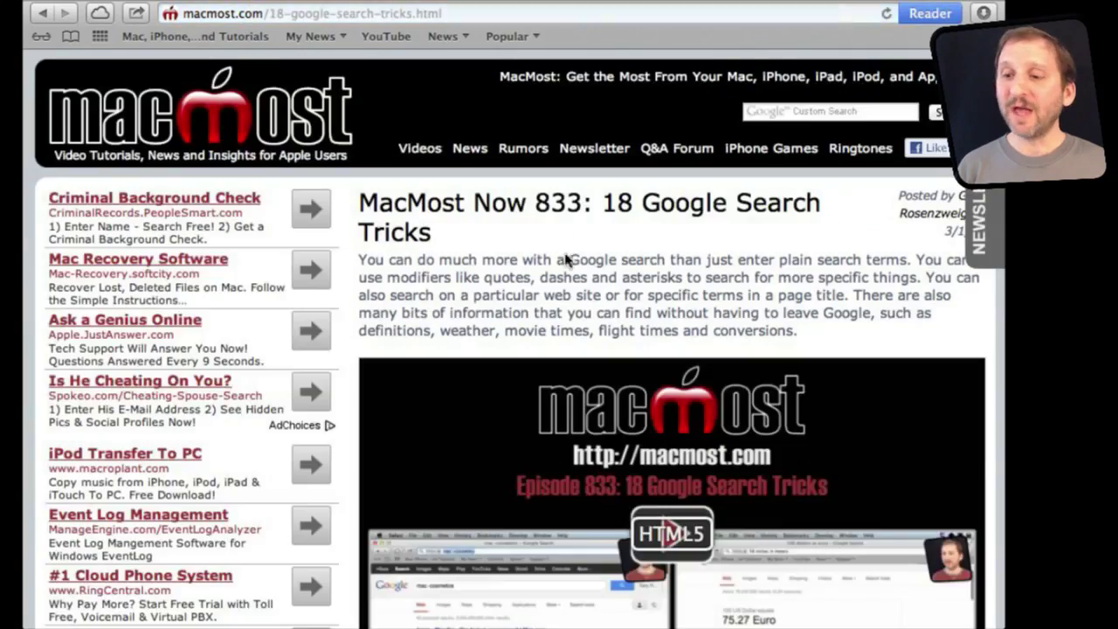
{"action": "scroll", "coordinate": [566, 259], "scroll_direction": "down", "scroll_amount": 5}
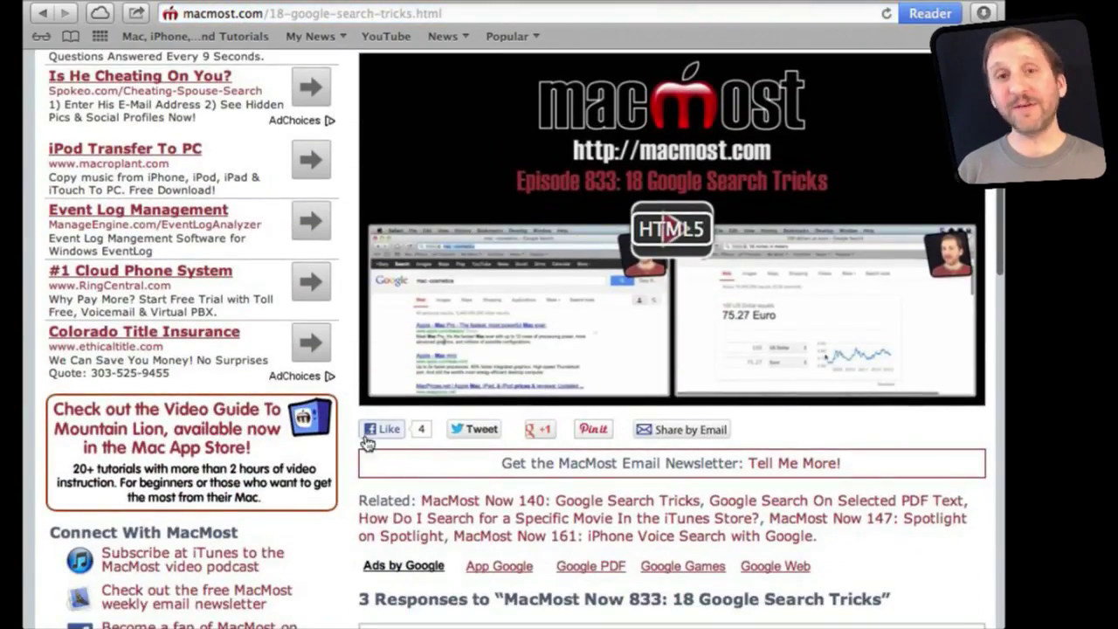